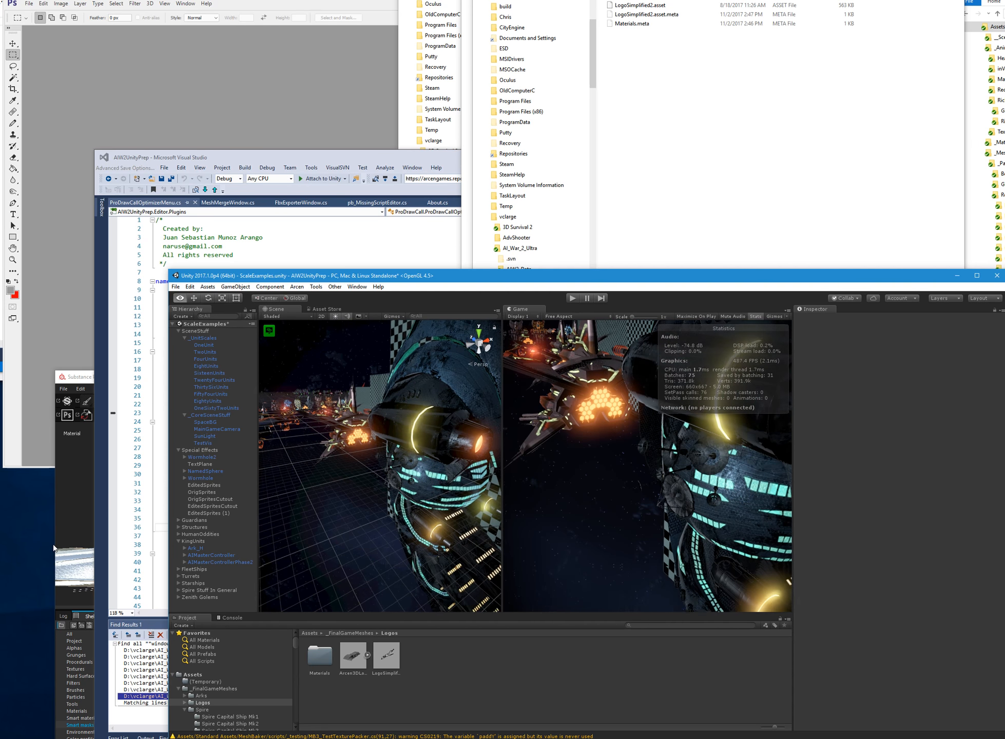
Look over the ship models in the scene and select the AIController structure, followed by its renderer mesh
right_click_drag(1, 529, 400, 522)
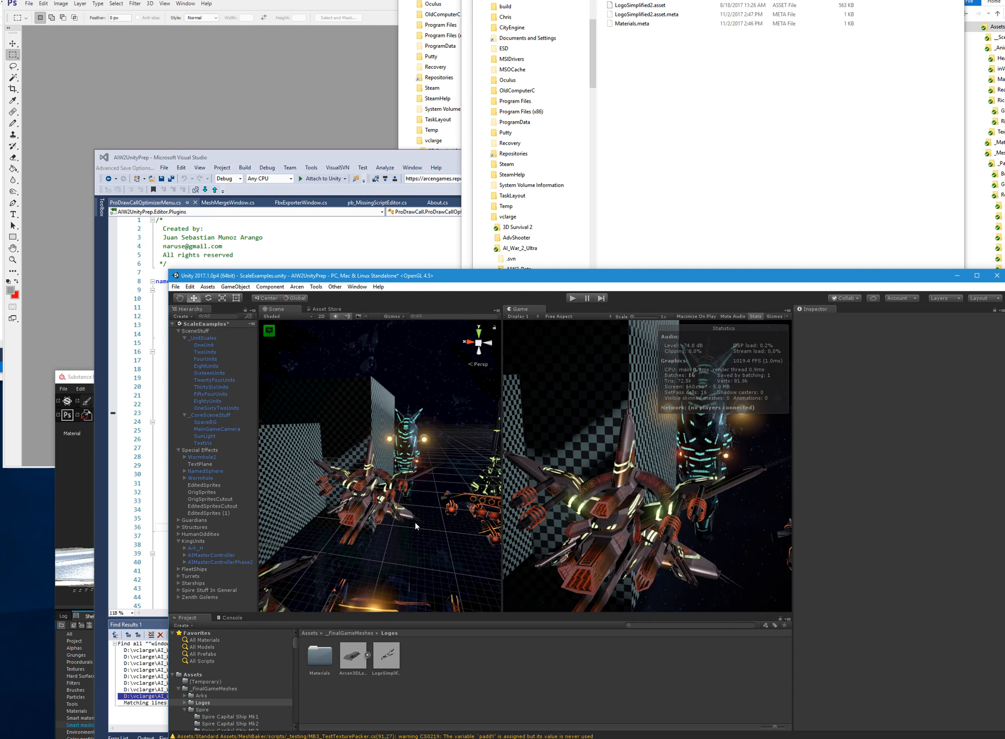
right_click_drag(415, 522, 1004, 506)
key("a")
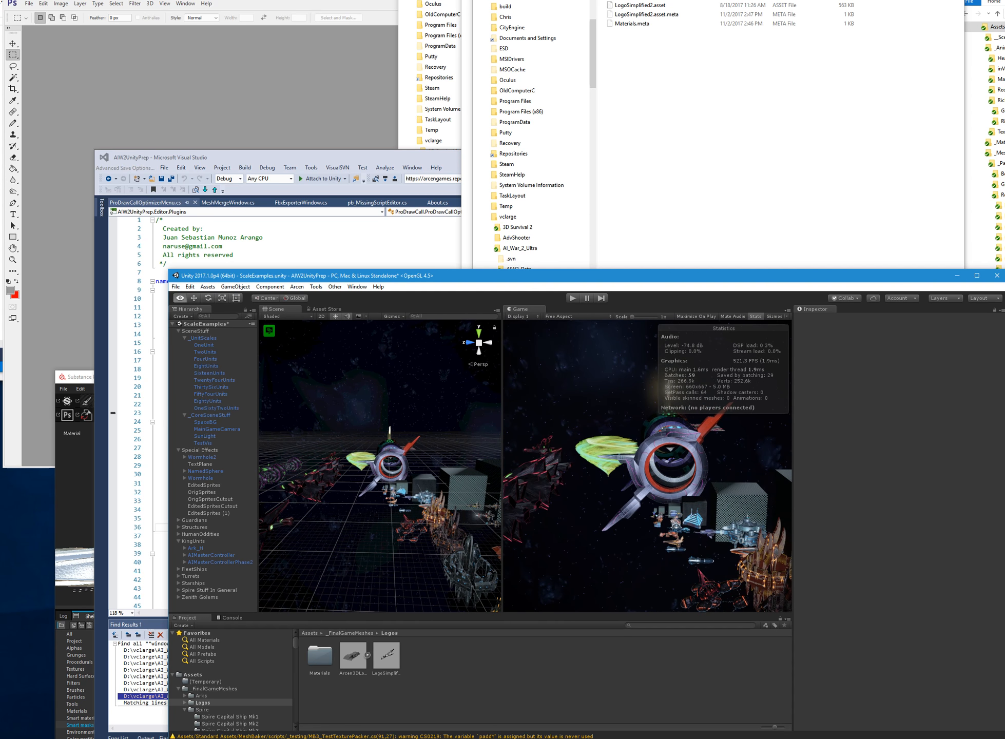
key("a")
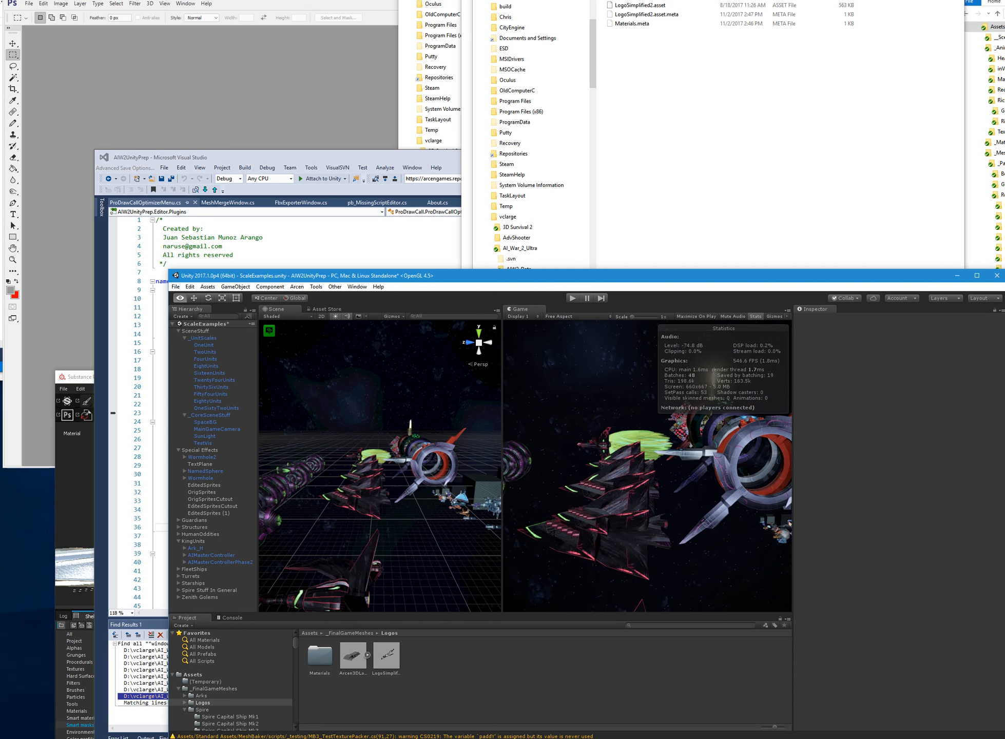
key("d")
right_click_drag(371, 494, 549, 502)
key("w")
left_click(413, 521)
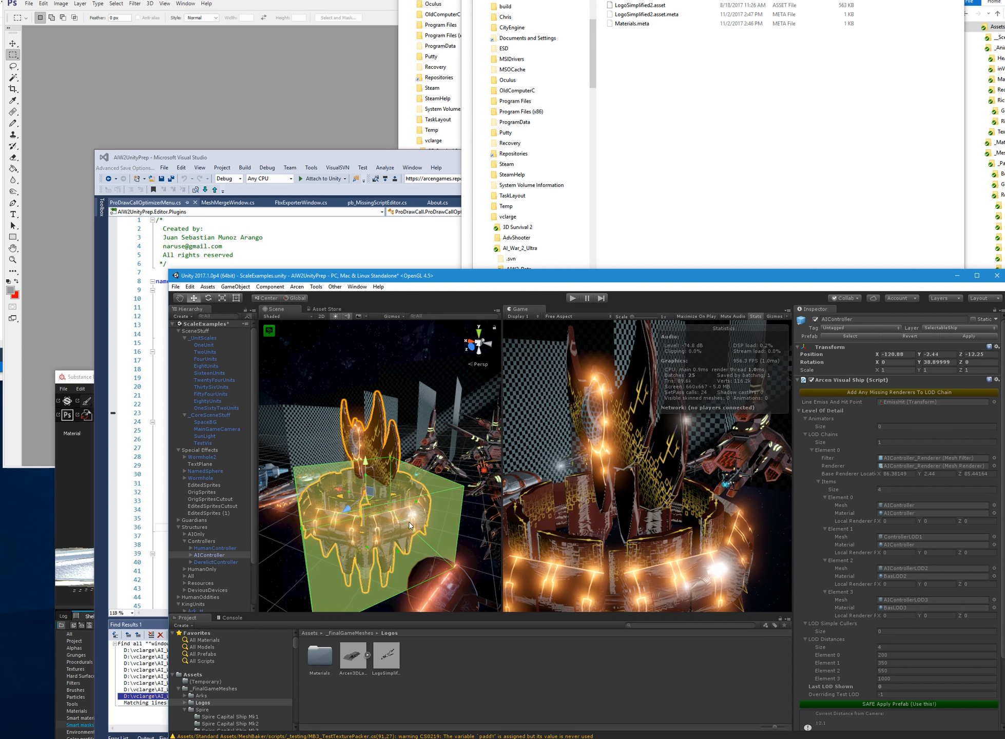
left_click(364, 449)
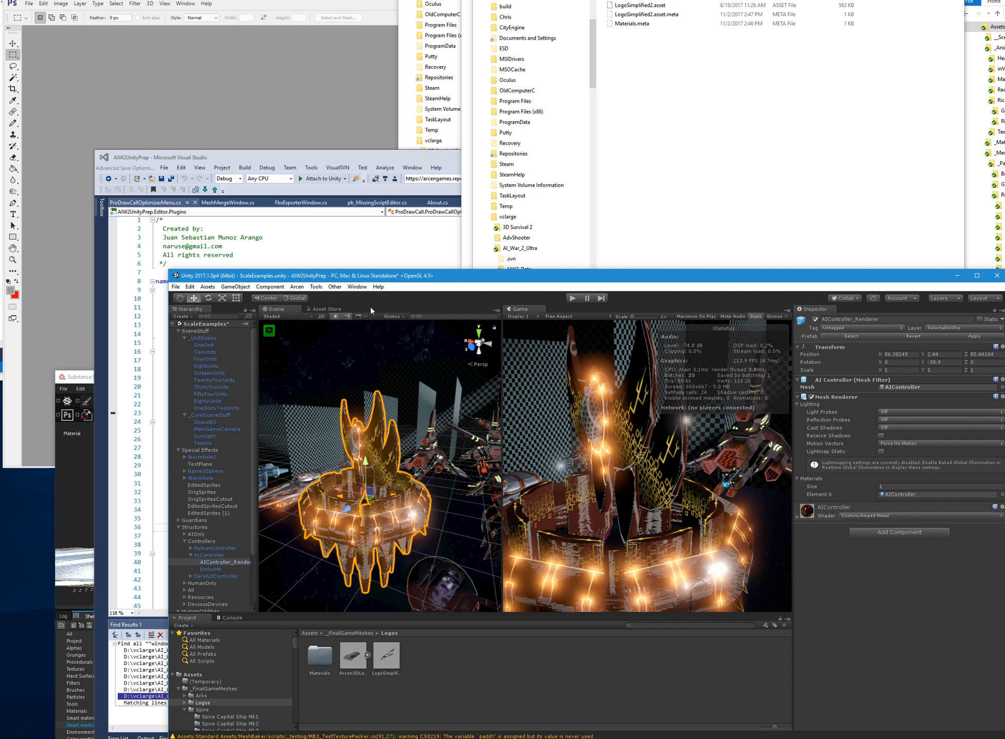
Find the blue-lit space station among the human structures and select the whole SpaceDock object
key("s")
mouse_move(383, 459)
right_mouse_down()
mouse_move(390, 476)
mouse_move(393, 465)
mouse_move(371, 468)
right_mouse_up()
key("a")
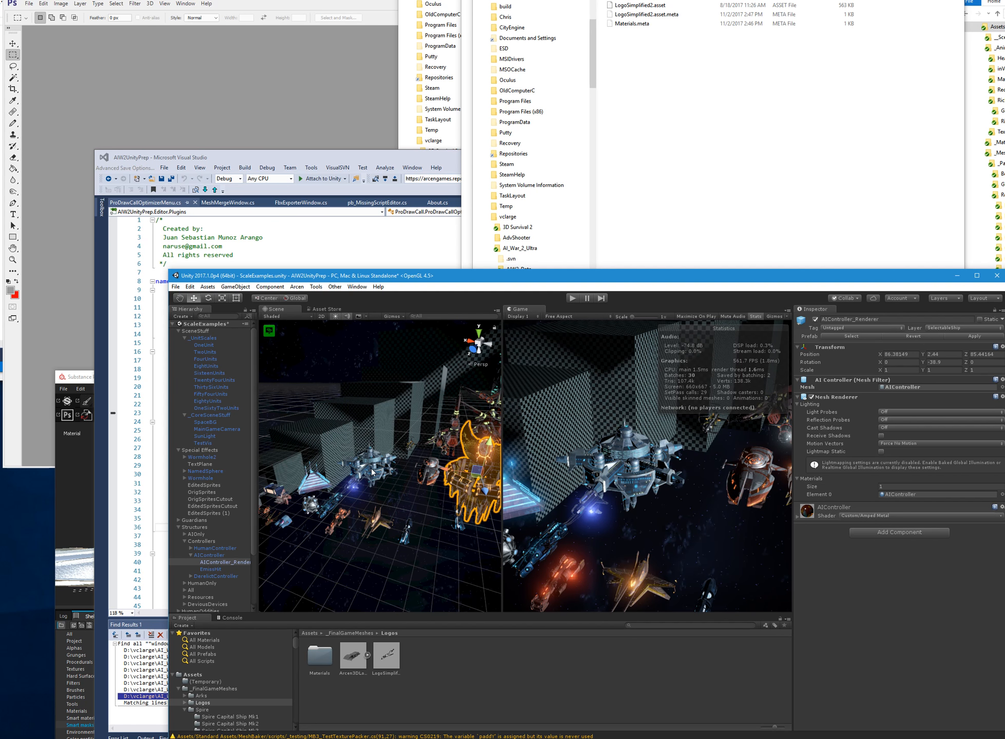
key("w")
right_click_drag(379, 472, 413, 455)
key("w")
right_click_drag(349, 491, 359, 496)
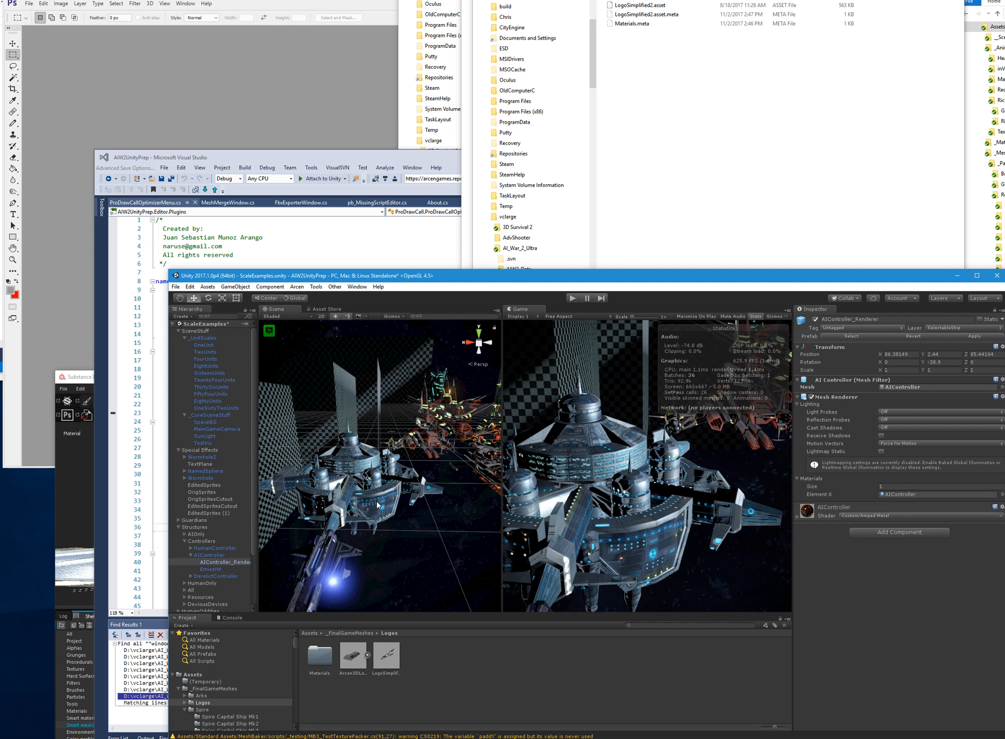
left_click(377, 504)
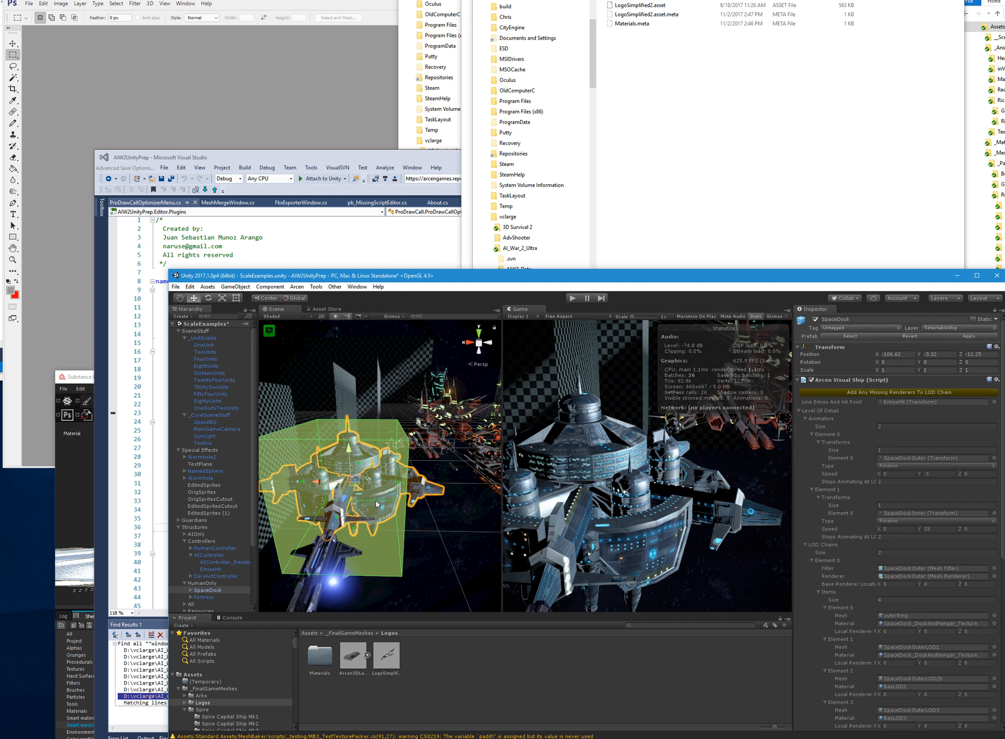
Inspect the space dock's outer ring mesh and inner control center mesh separately, and clear the selection
left_click(413, 487)
scroll(230, 557, "down", 3)
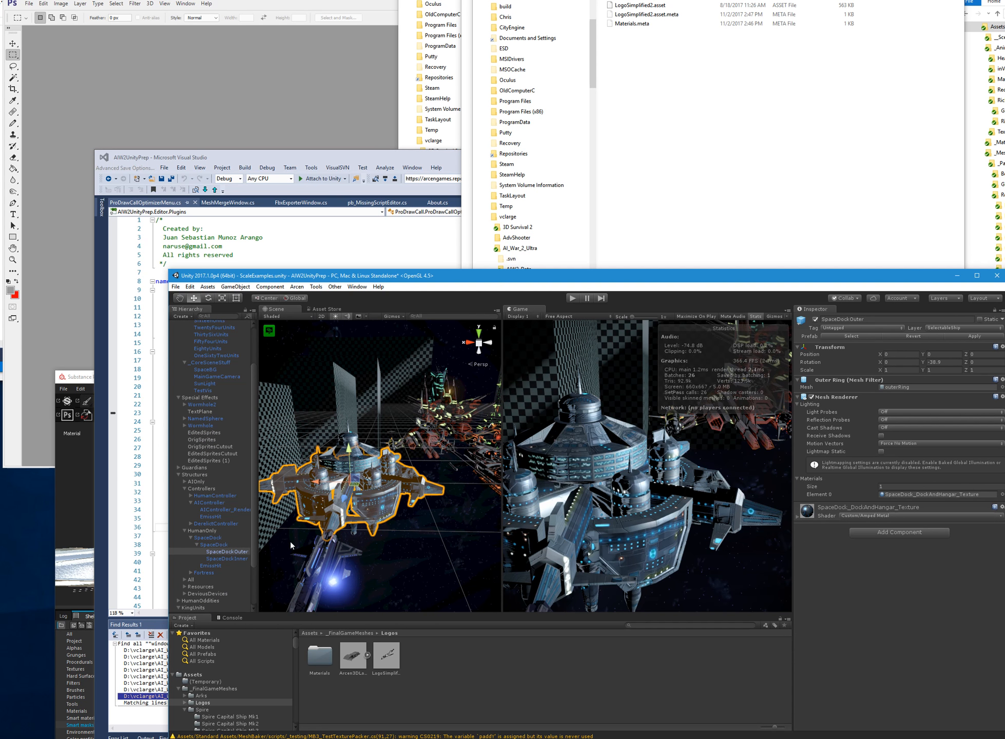
left_click_drag(301, 551, 230, 565, "alt")
left_click(230, 559)
left_click_drag(424, 548, 390, 520, "alt")
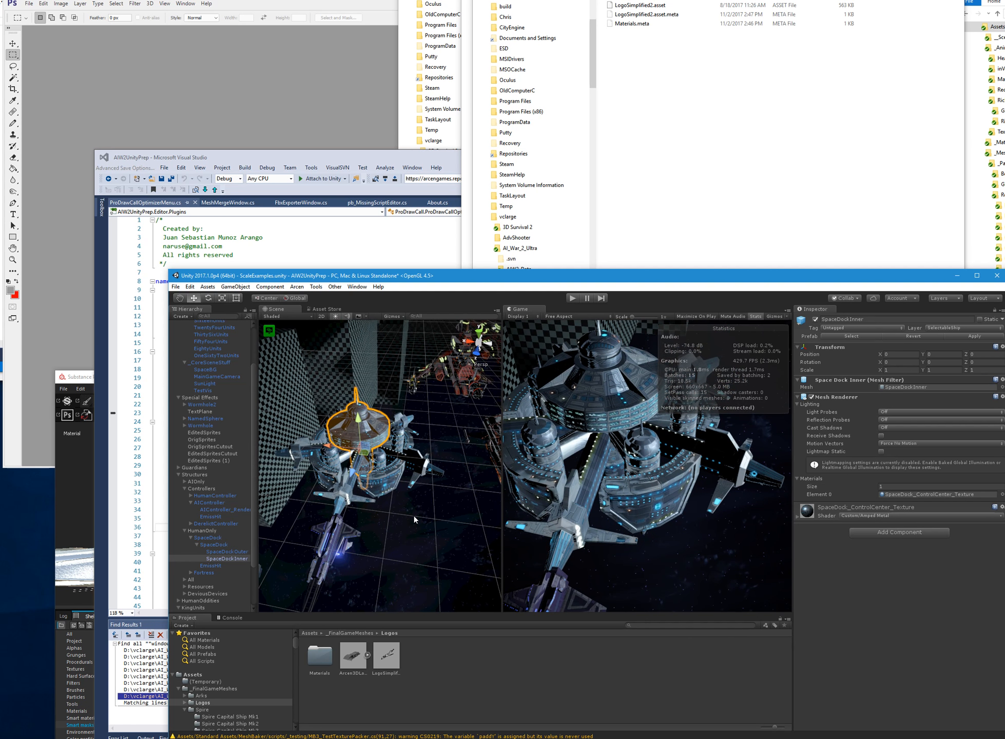
left_click(388, 512)
Find and select the large purple-shielded starship Shield_Starship_MK3, and widen the object hierarchy
left_click_drag(387, 512, 412, 482, "alt")
right_click_drag(412, 481, 412, 483)
right_click_drag(349, 529, 368, 479)
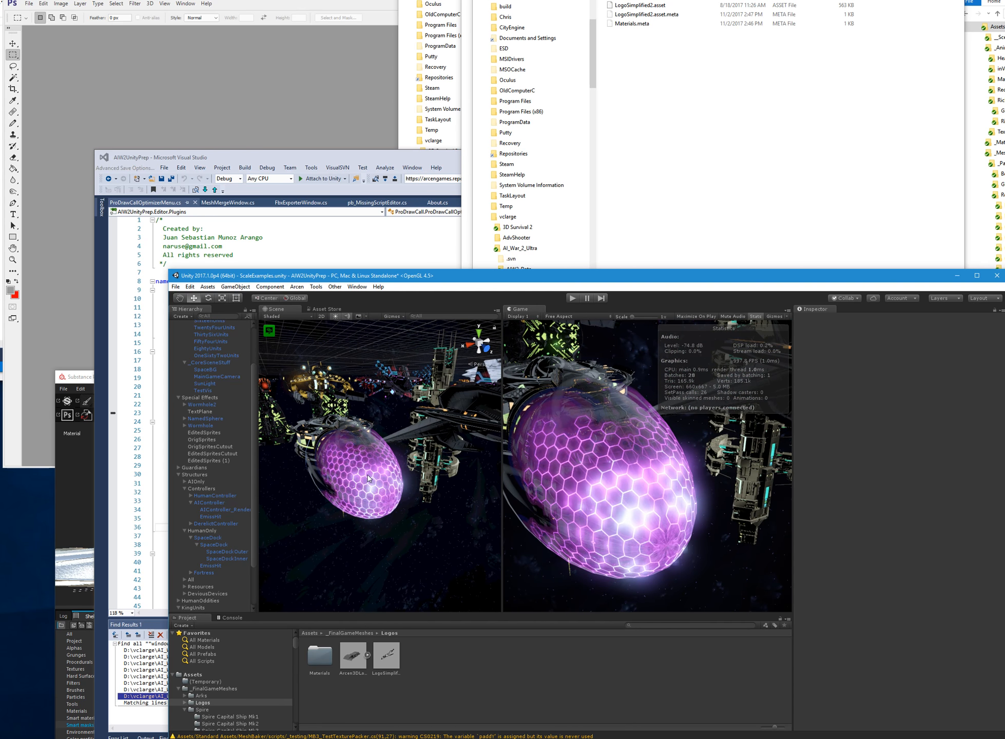
left_click(367, 479)
left_click_drag(257, 478, 294, 472)
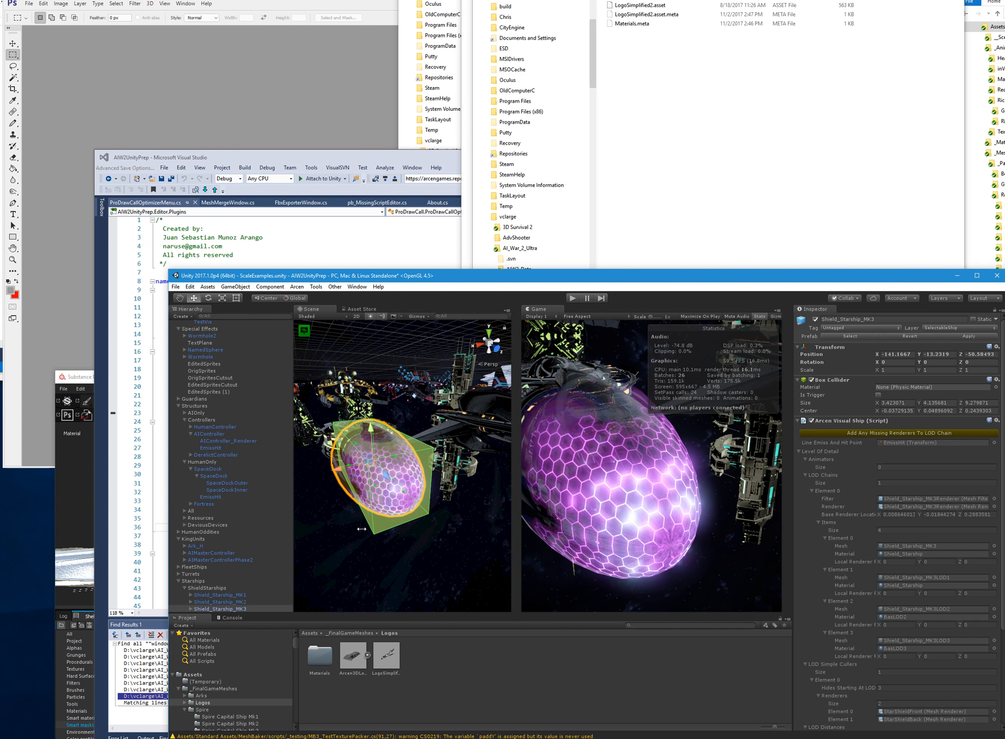
Select the starship's front shield mesh, examine it from several sides, and clear the selection
left_click(364, 529)
right_click_drag(367, 528, 455, 516)
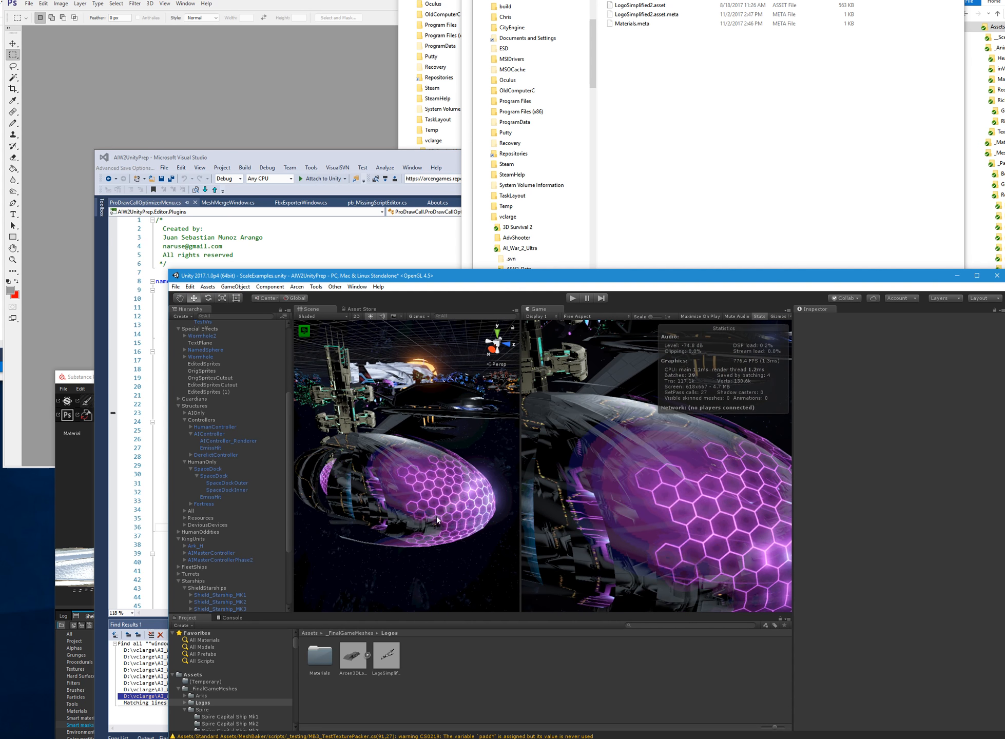
left_click(416, 485)
left_click(485, 487)
left_click_drag(394, 466, 411, 516, "alt")
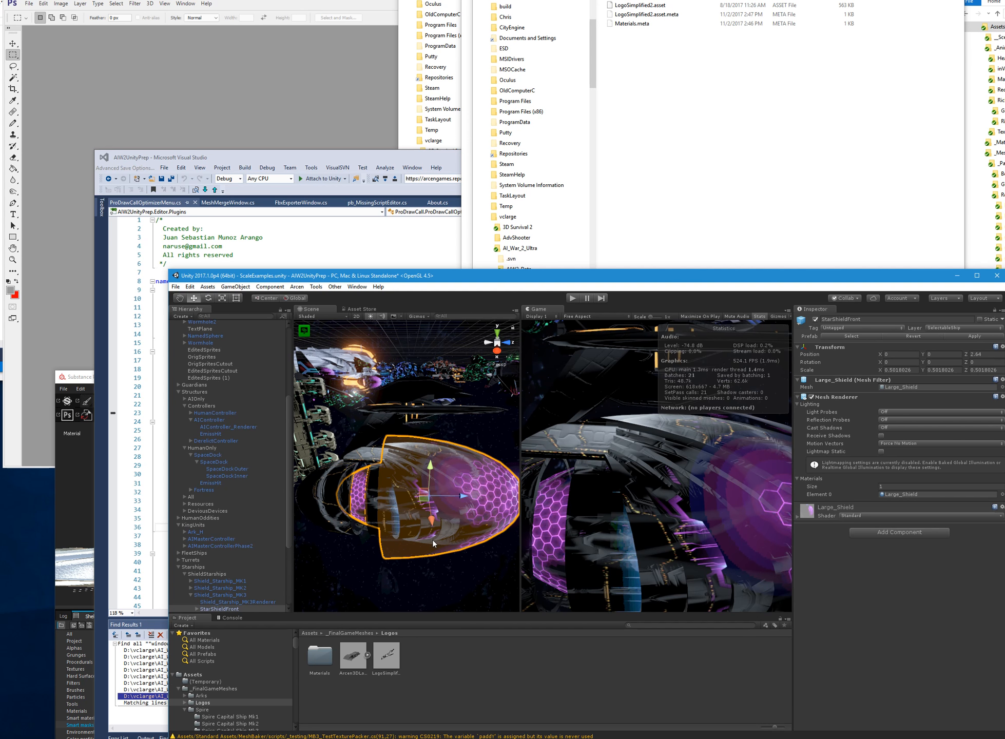
left_click_drag(380, 548, 352, 524, "alt")
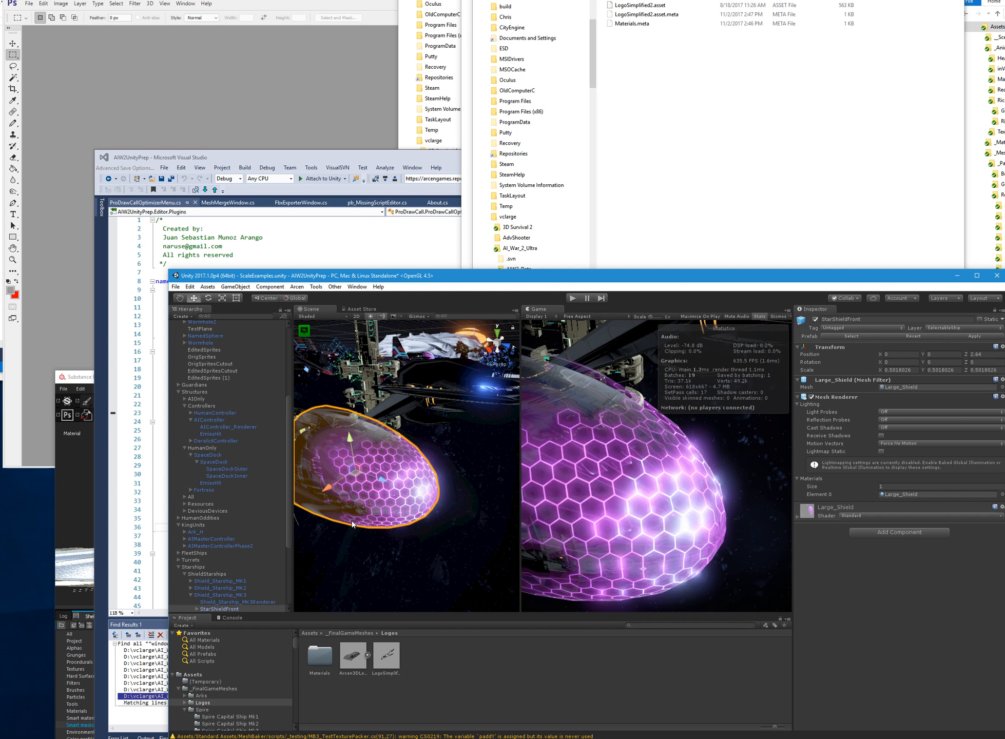
left_click(435, 536)
Locate the missile turret among the turrets in the scene and select the whole Turret_Missile object
right_click_drag(435, 537, 378, 515)
key("s")
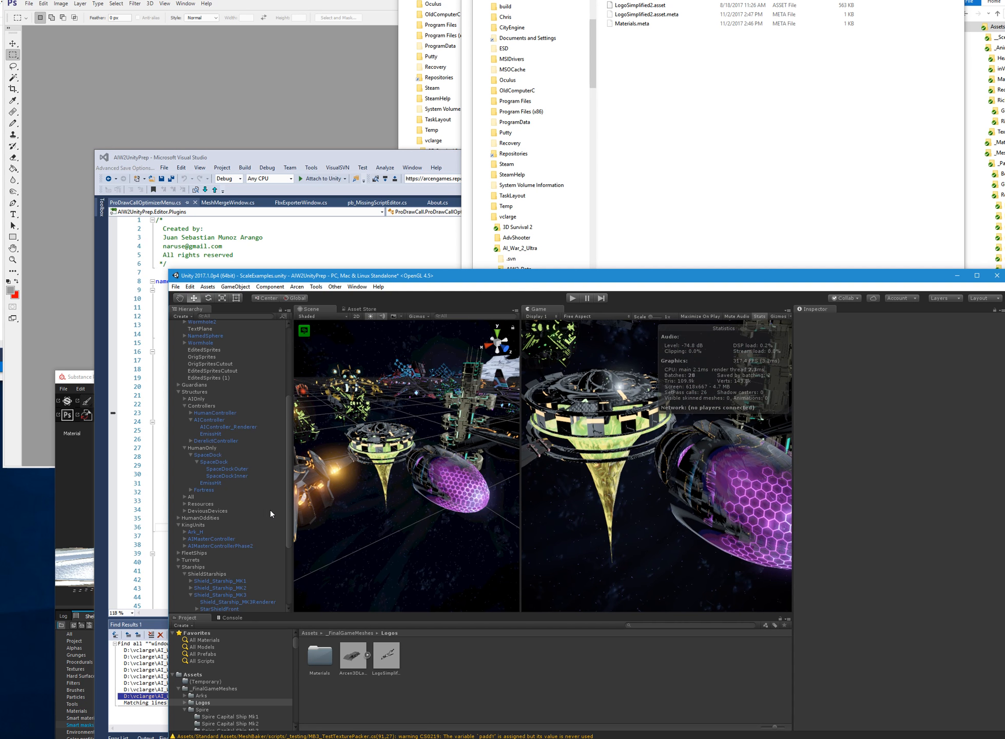
right_click_drag(398, 519, 370, 505)
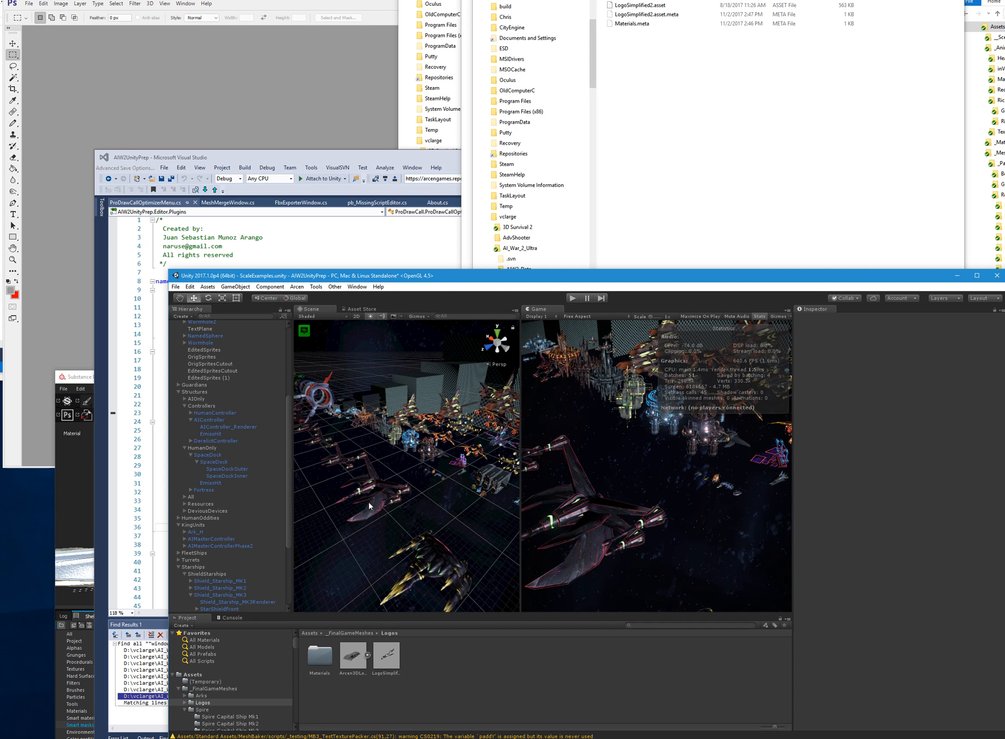
right_click_drag(332, 507, 373, 374)
left_click(390, 377)
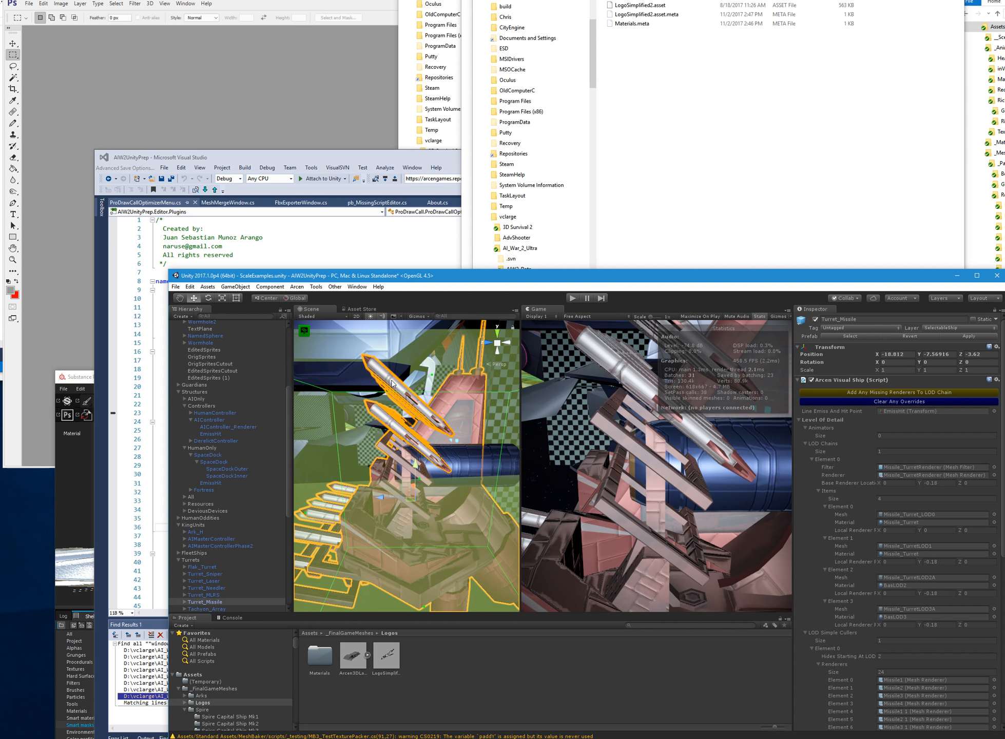
Frame the missile turret and examine its separate missile meshes from the front and sides
key("f")
left_click_drag(451, 441, 473, 447, "alt")
right_click_drag(473, 447, 471, 451)
right_click_drag(364, 496, 337, 479)
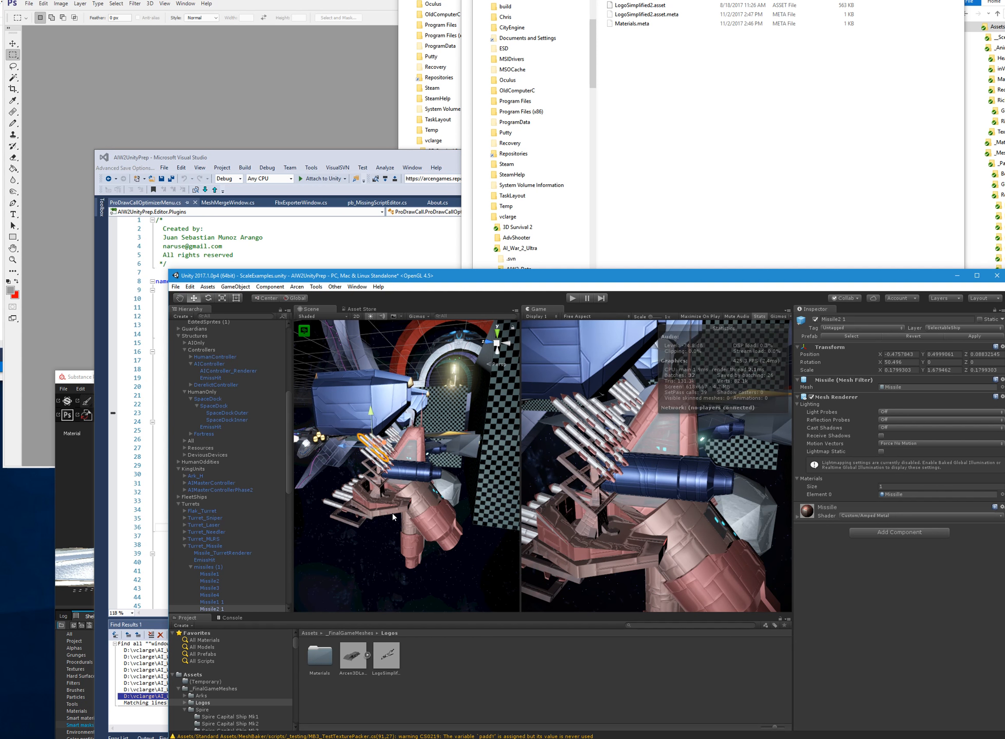
left_click_drag(388, 494, 389, 502, "alt")
right_click_drag(389, 502, 530, 481)
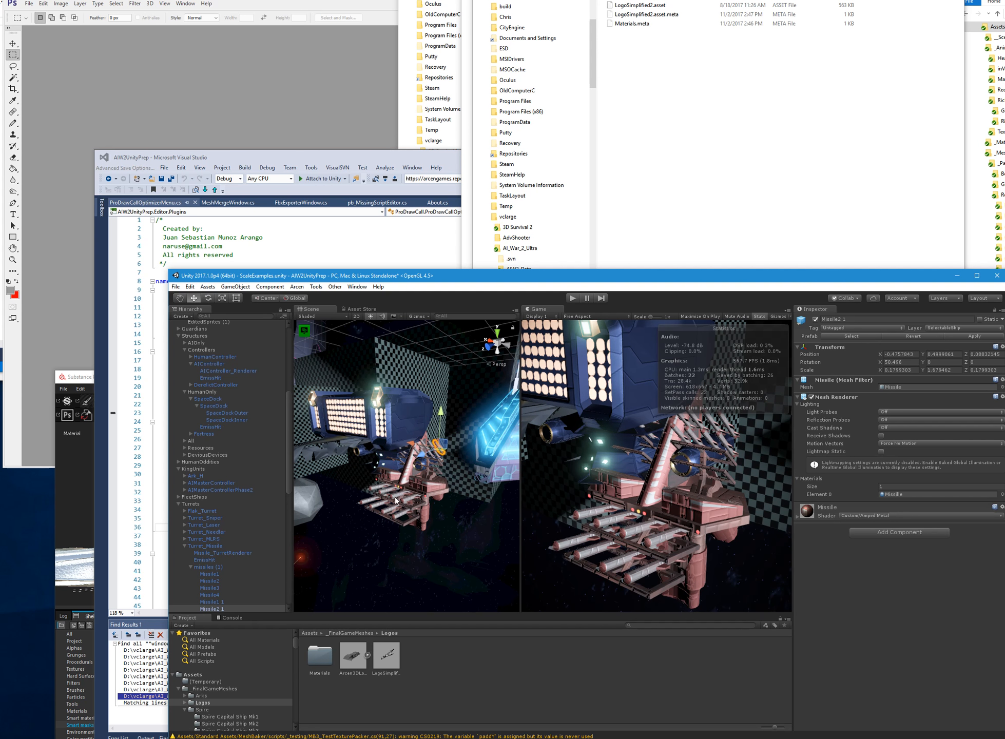
scroll(391, 457, "down", 1)
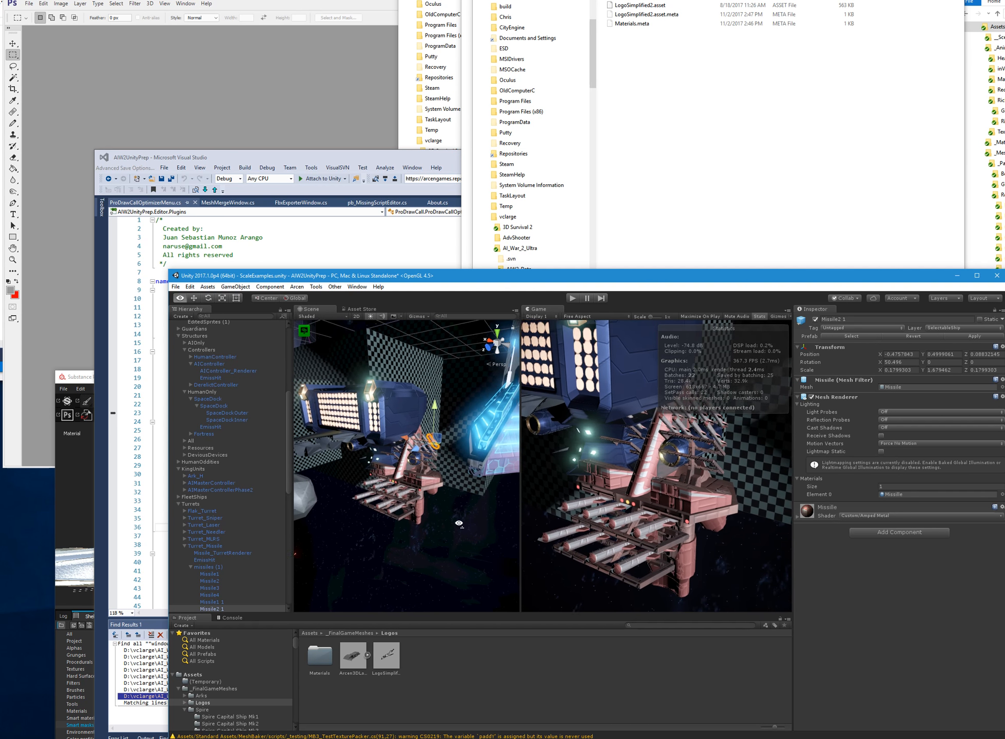
scroll(391, 456, "up", 6)
scroll(392, 456, "down", 3)
left_click_drag(458, 478, 427, 460, "alt")
right_click_drag(427, 460, 421, 486)
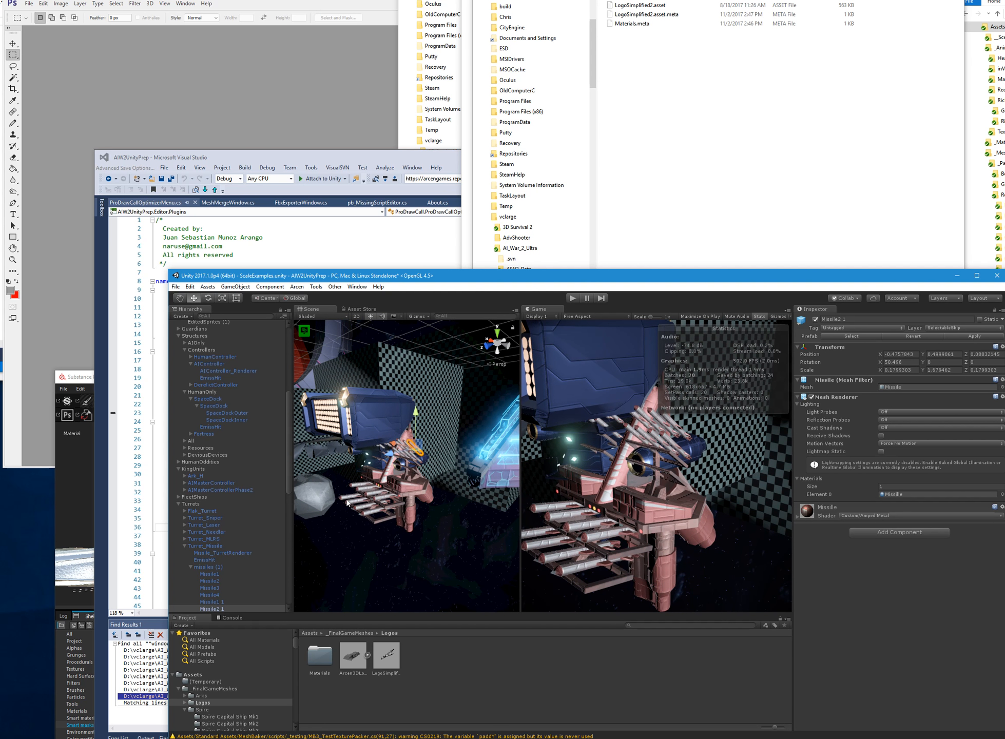
Compare the turret's main mesh with a single missile by selecting the main renderer and one missile in the lower rack
left_click(383, 501)
left_click(381, 499)
left_click(450, 542)
right_click_drag(450, 541, 422, 531)
scroll(421, 531, "down", 4)
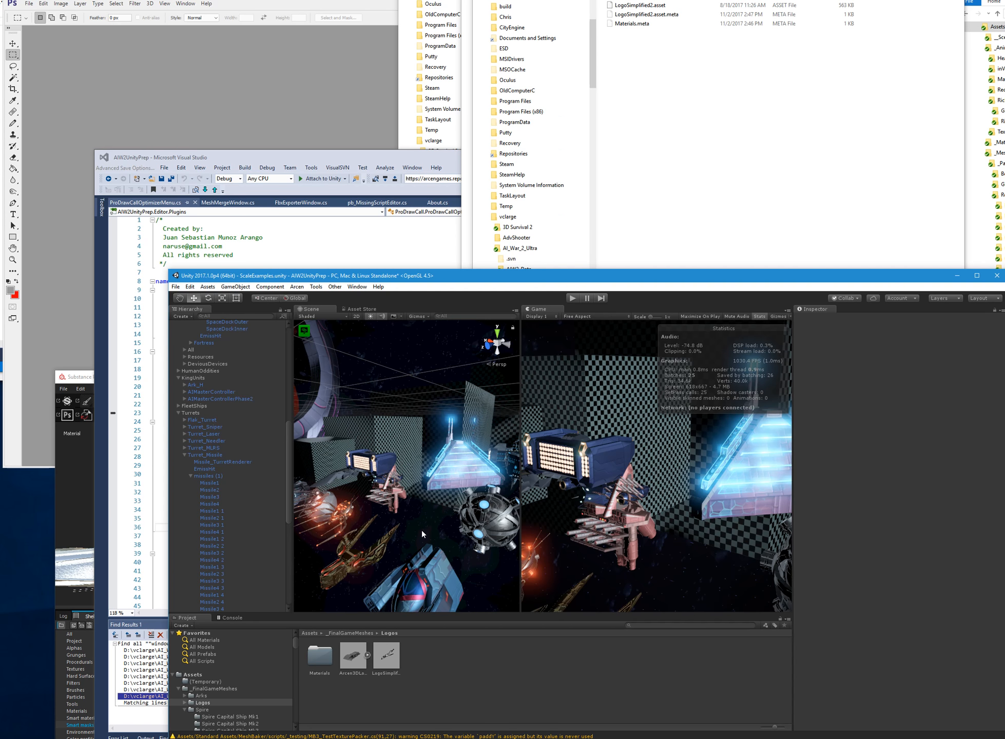
key("w")
mouse_move(392, 502)
right_mouse_down()
mouse_move(428, 515)
mouse_move(398, 509)
right_mouse_up()
left_click(398, 509)
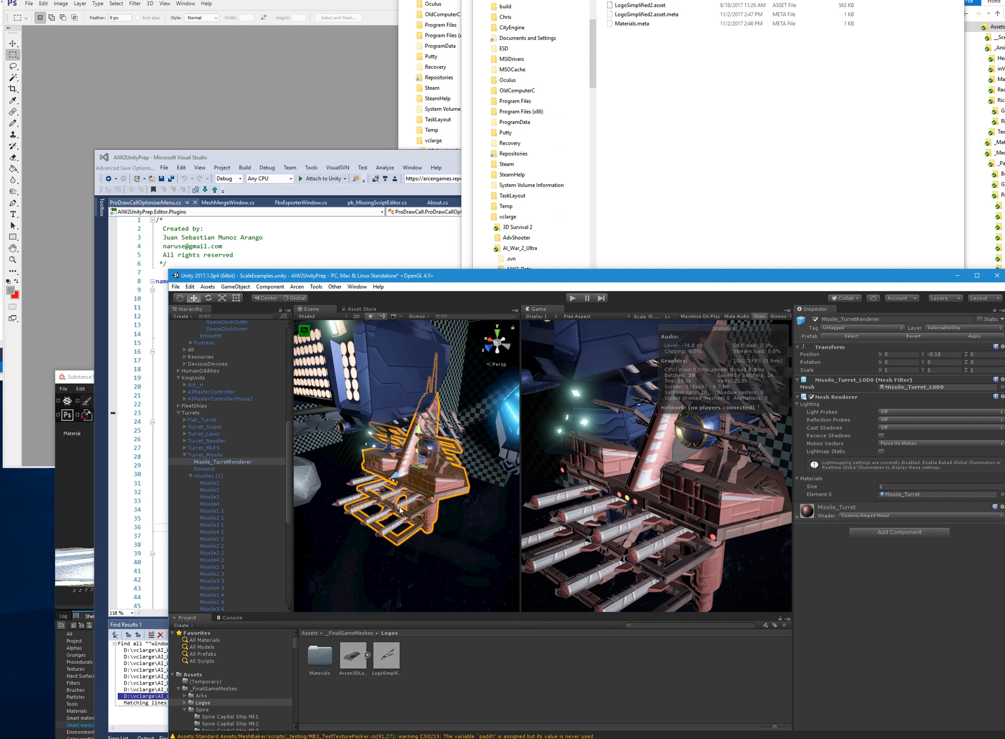
left_click(399, 508)
left_click(393, 505)
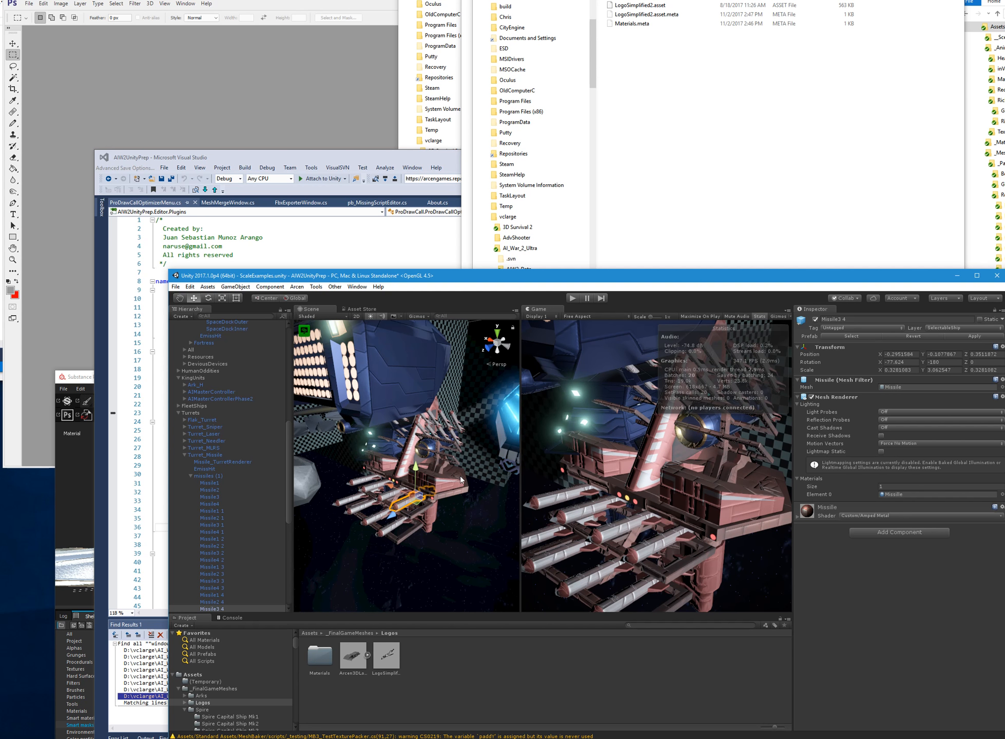
View the missile turret from its other side and select its main renderer mesh again
right_click(451, 523)
key("d")
right_click_drag(451, 524, 404, 510)
left_click(403, 510)
left_click(404, 510)
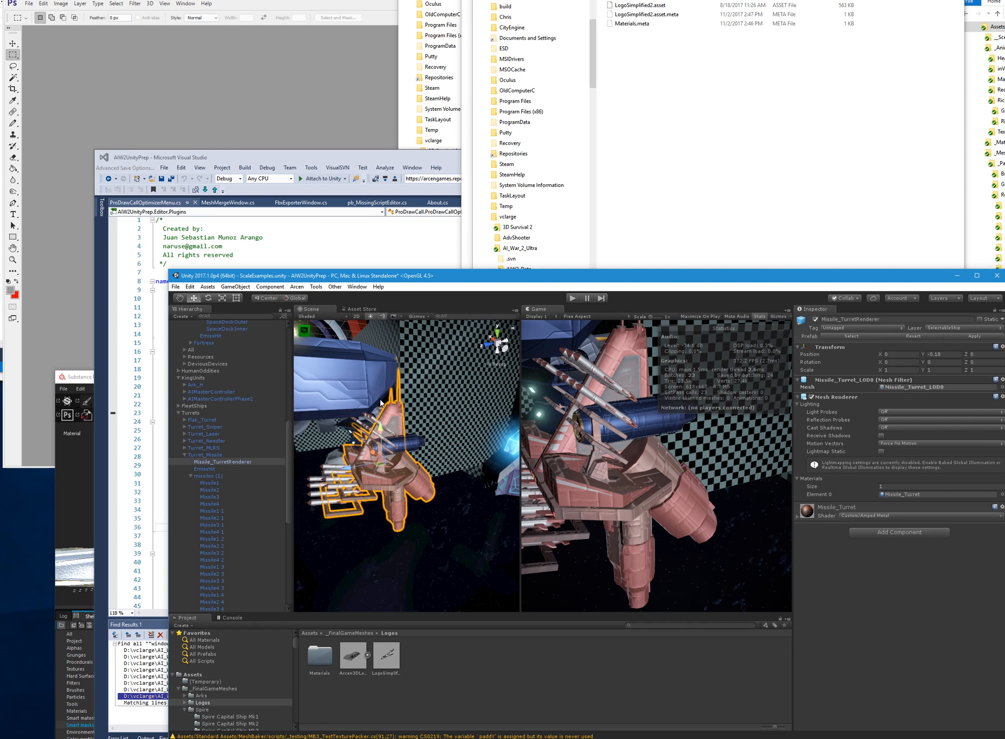
Find the Ark_H ship with the teal-lit hull and select its engine vents mesh
key("s")
right_click_drag(354, 534, 482, 505)
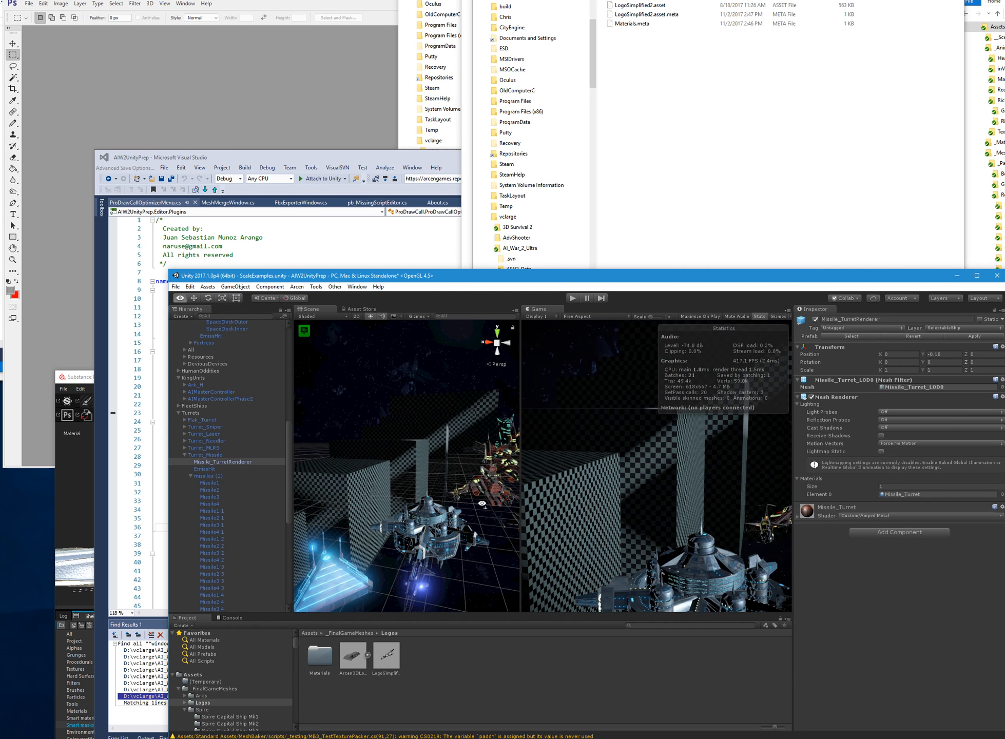
right_click_drag(370, 543, 238, 558)
right_click_drag(171, 562, 319, 543)
left_click(389, 425)
right_click_drag(466, 466, 452, 483)
left_click(454, 486)
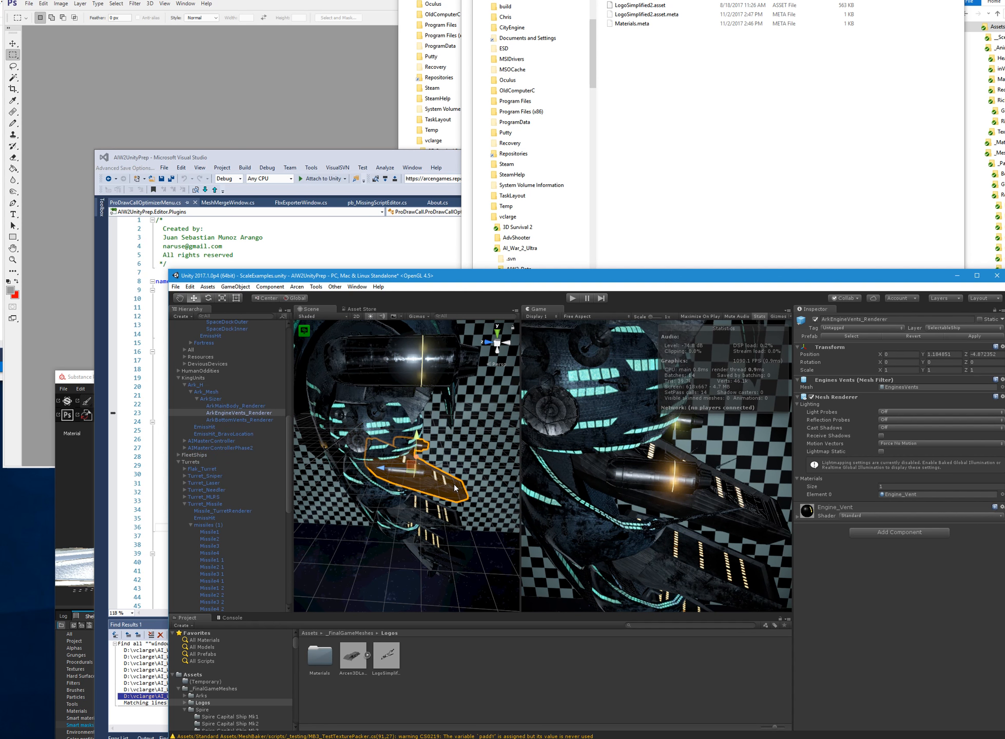
Inspect the Ark's bottom vents mesh and the whole Ark_H object, and clear the selection
right_click_drag(455, 519, 447, 518)
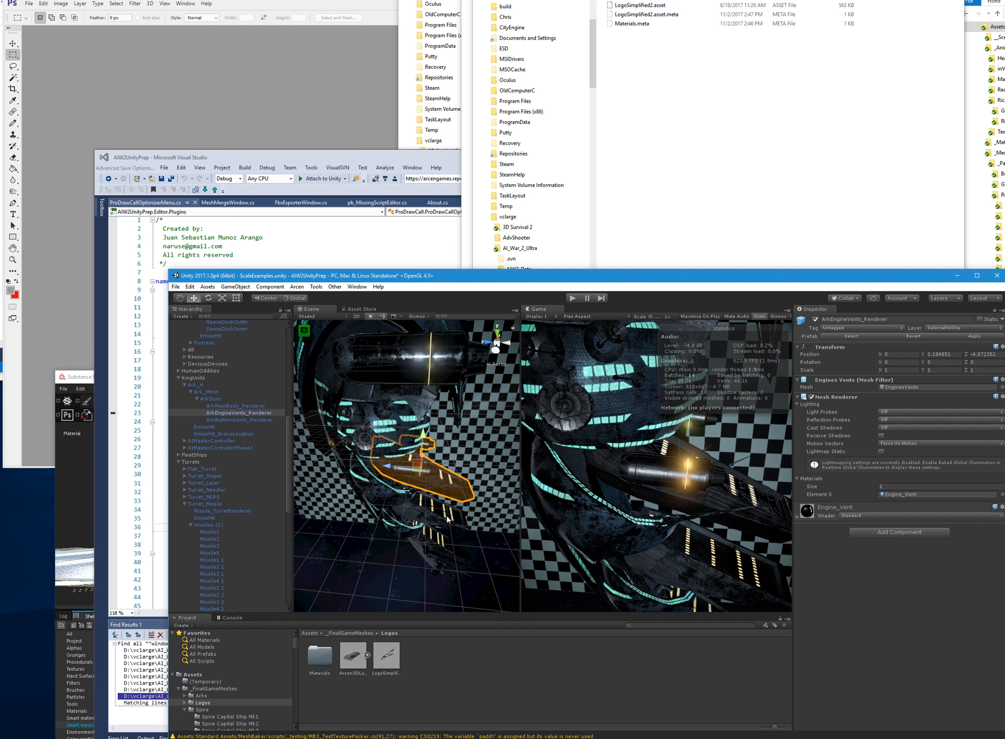
left_click(449, 528)
left_click(447, 554)
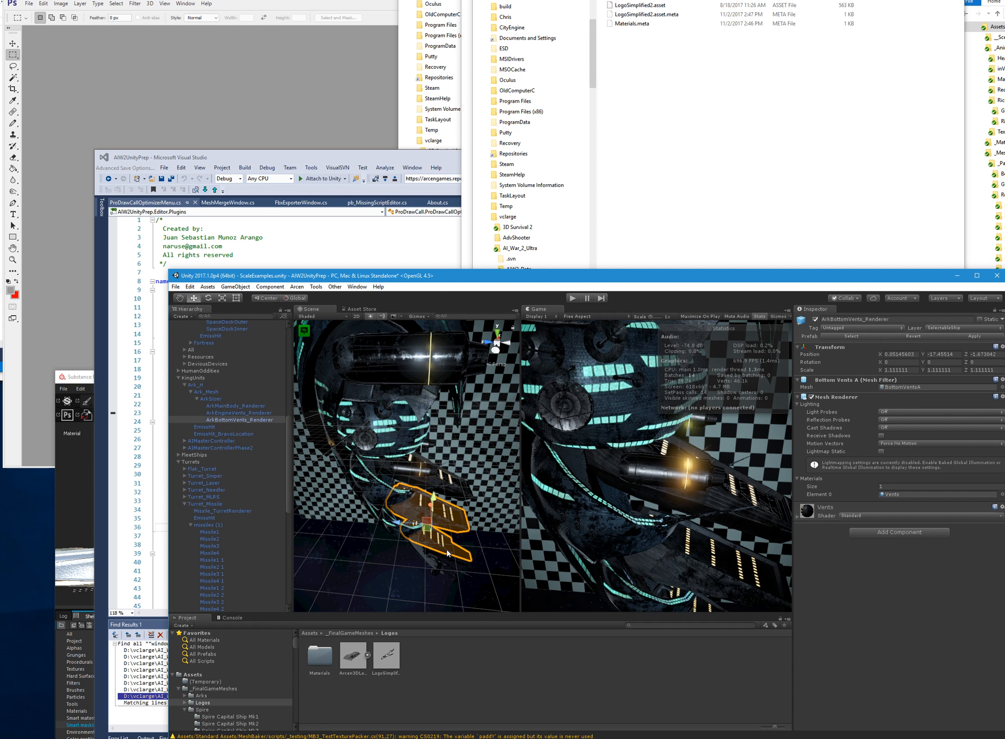
left_click(343, 381)
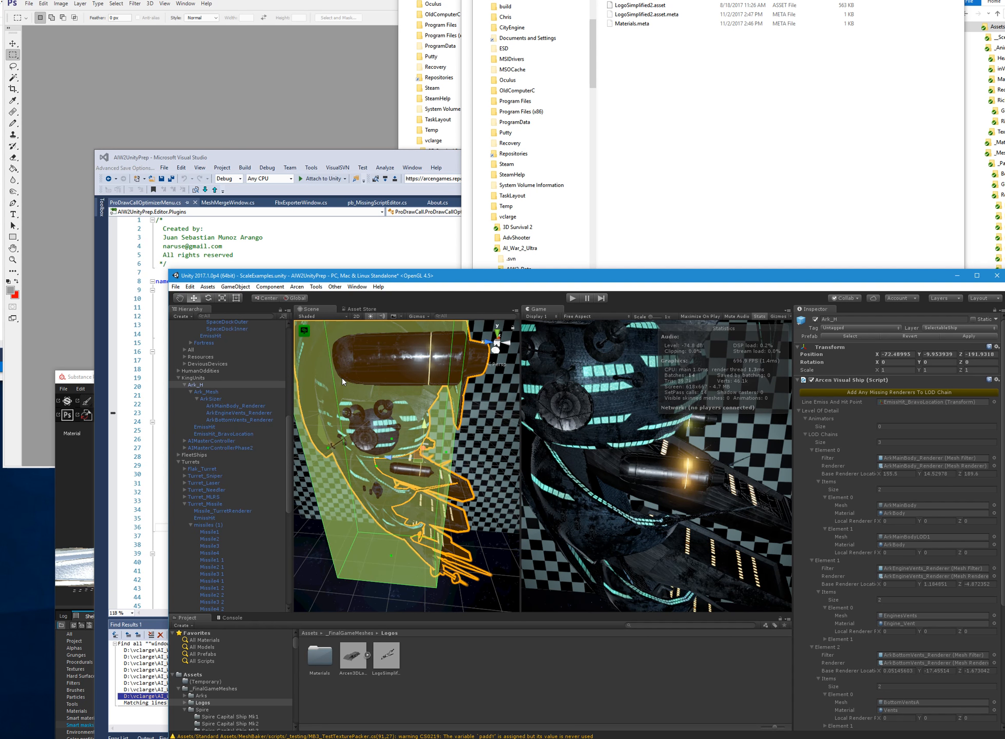
left_click(321, 593)
Survey the remaining ships and fleet groups across the scene
left_click_drag(487, 546, 356, 529, "alt")
right_click_drag(355, 529, 430, 502)
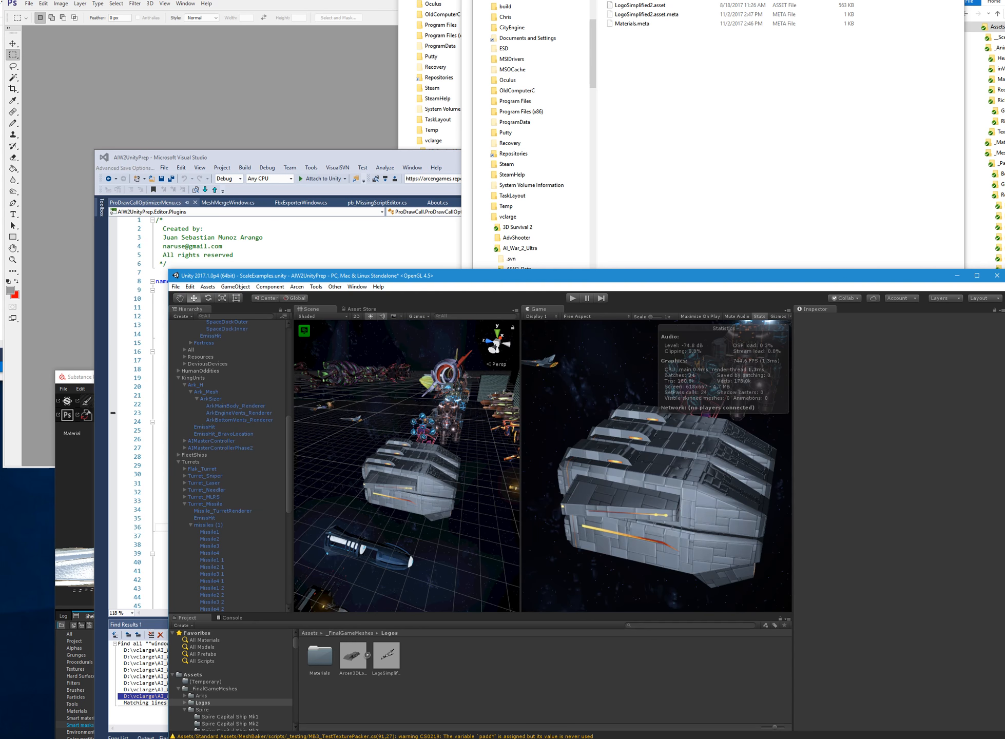
right_click_drag(485, 493, 611, 498)
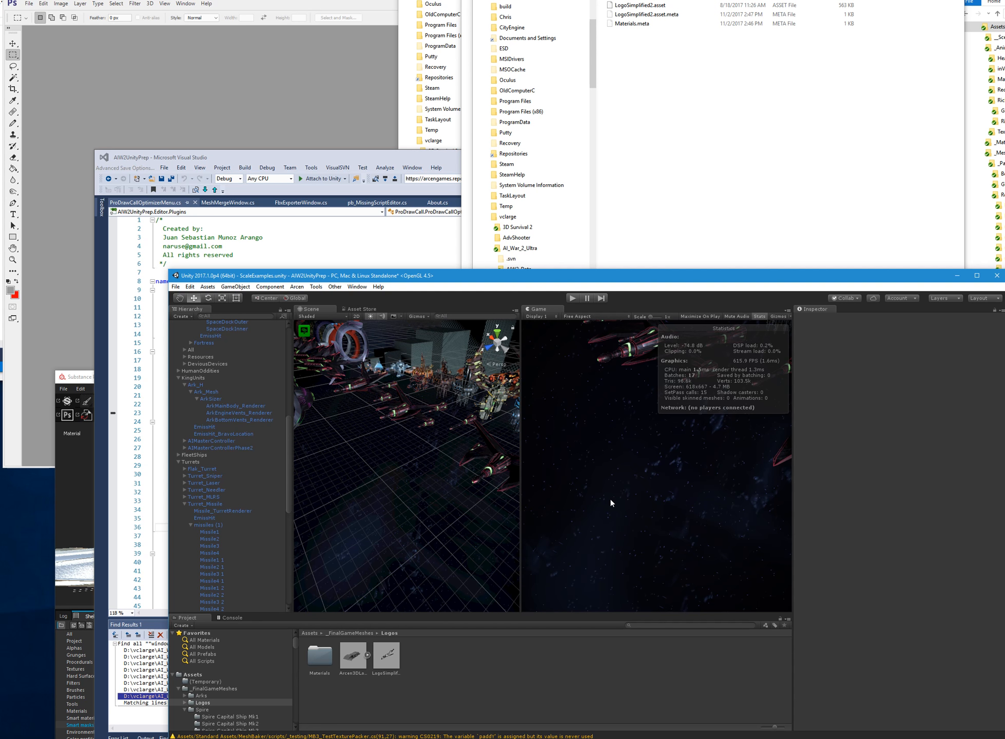
right_click_drag(438, 564, 632, 499)
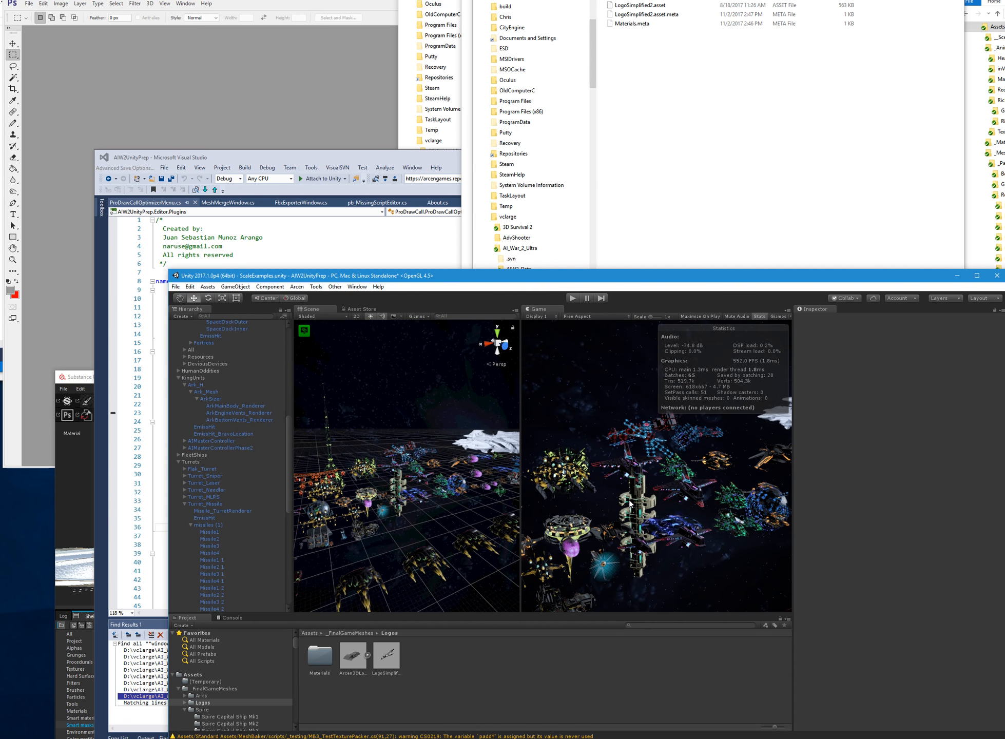